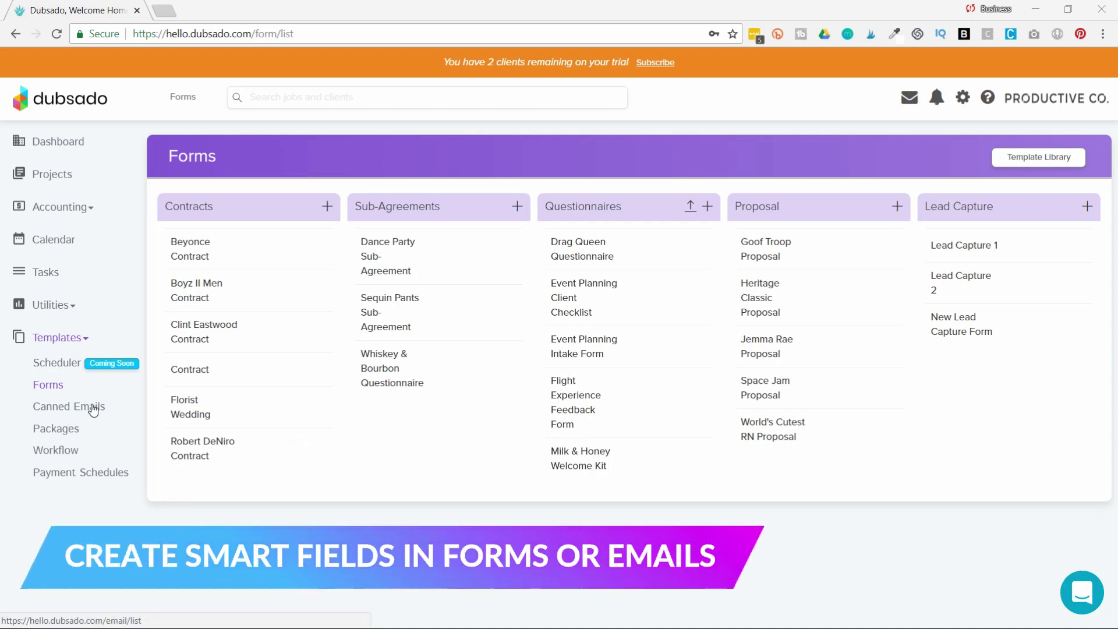
Step: Create a new canned response from Templates > Canned Emails, ready to enter its title
{"action": "left_click", "coordinate": [93, 409]}
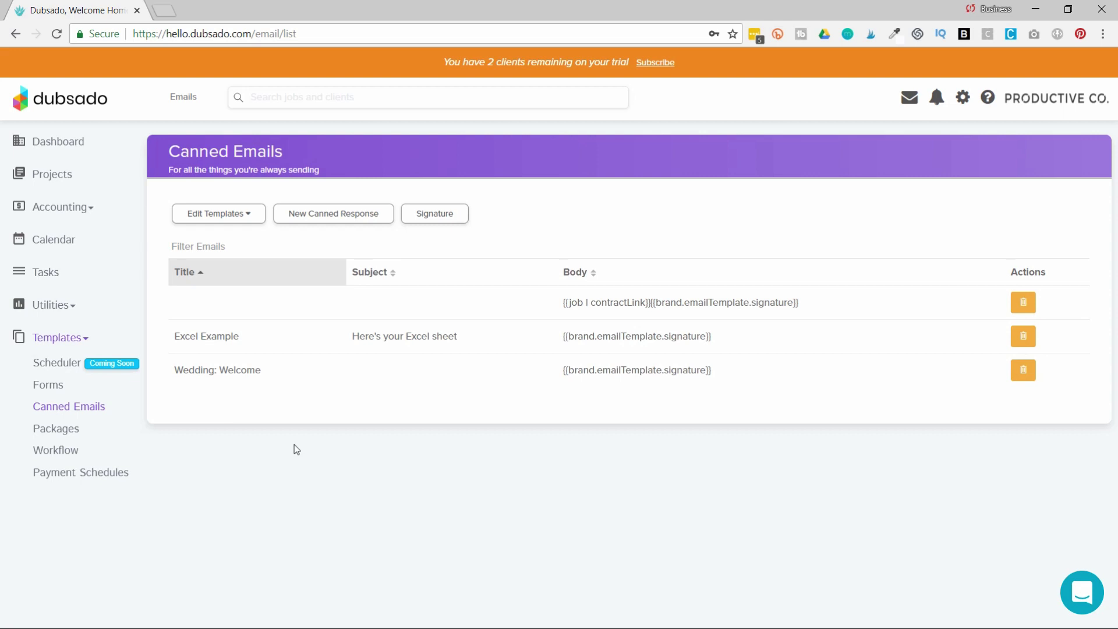
{"action": "left_click", "coordinate": [368, 219]}
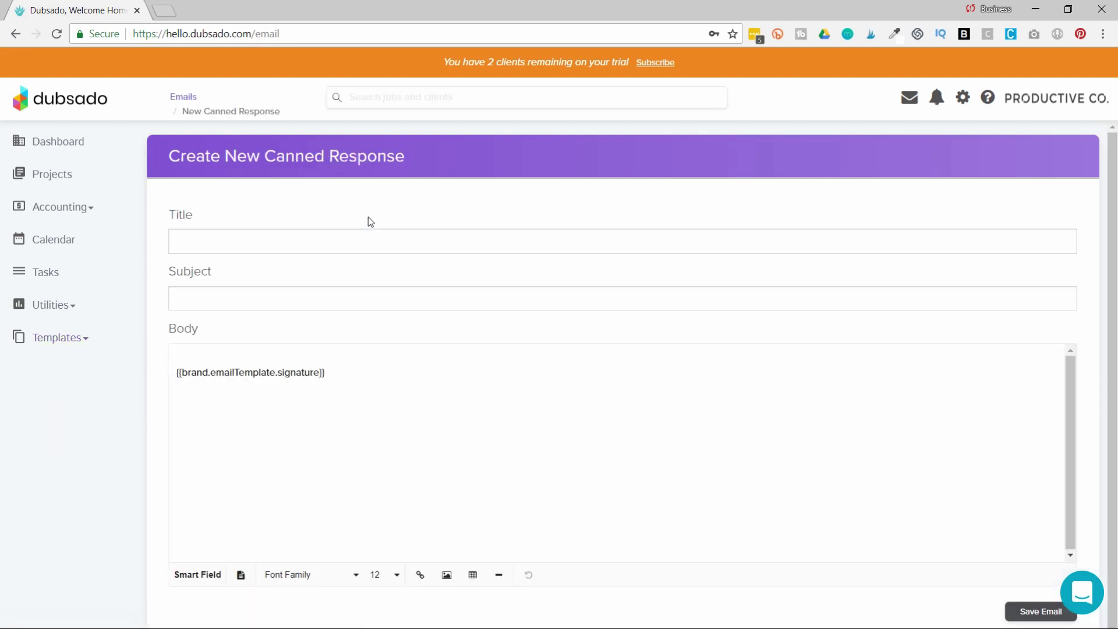
{"action": "left_click", "coordinate": [284, 248]}
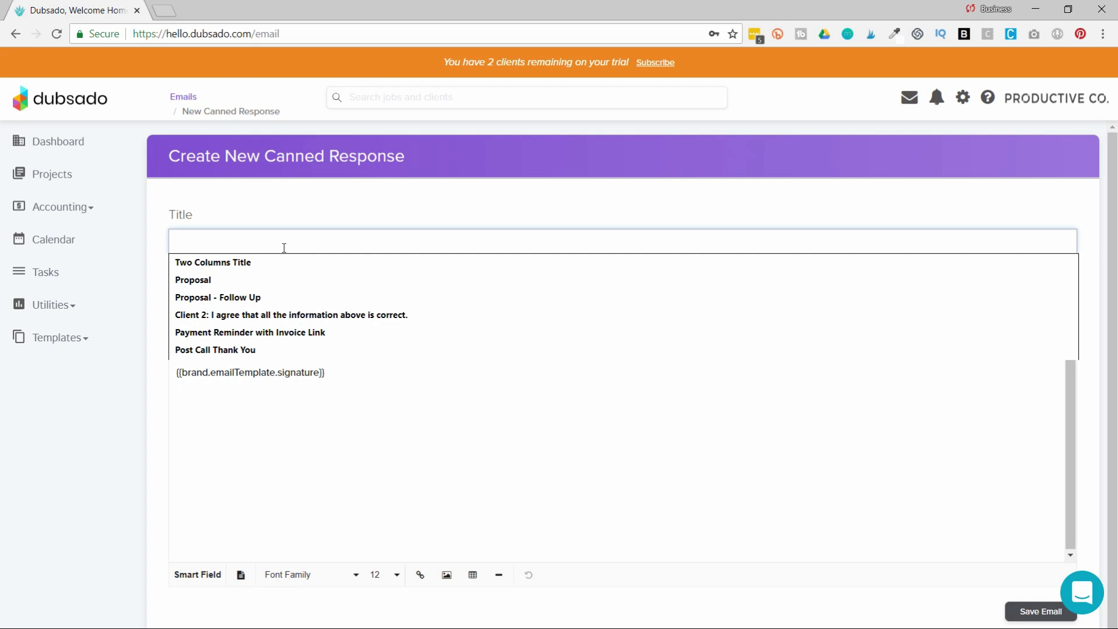
Step: Title the email 'Thank You' with subject 'Productive Co. - Thank You for Meeting with Me'
{"action": "type", "text": "Thank You"}
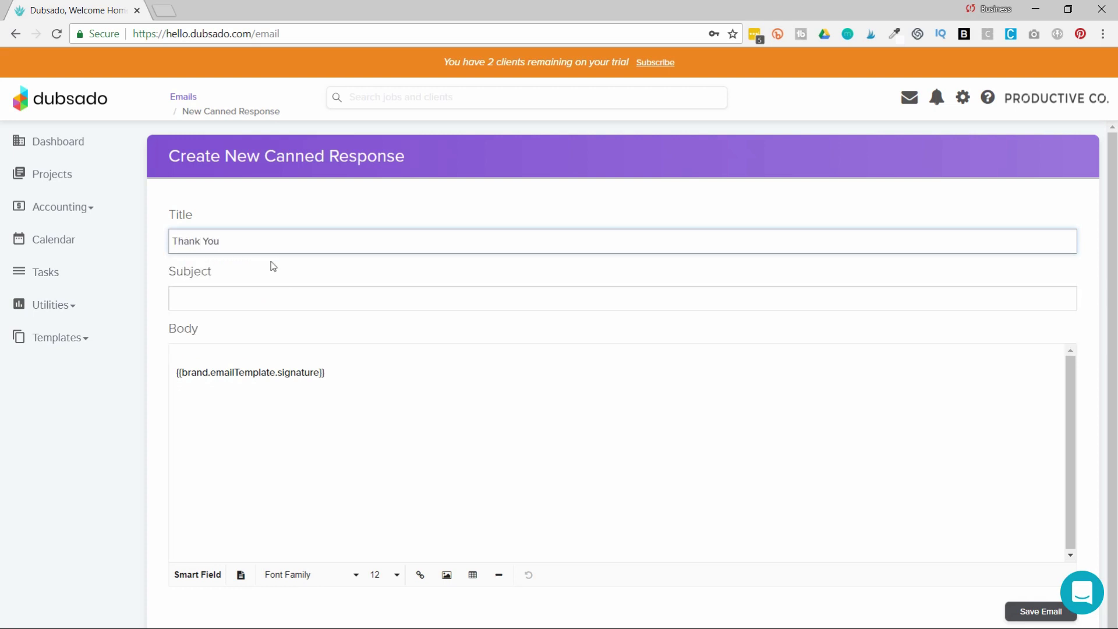
{"action": "left_click", "coordinate": [234, 298]}
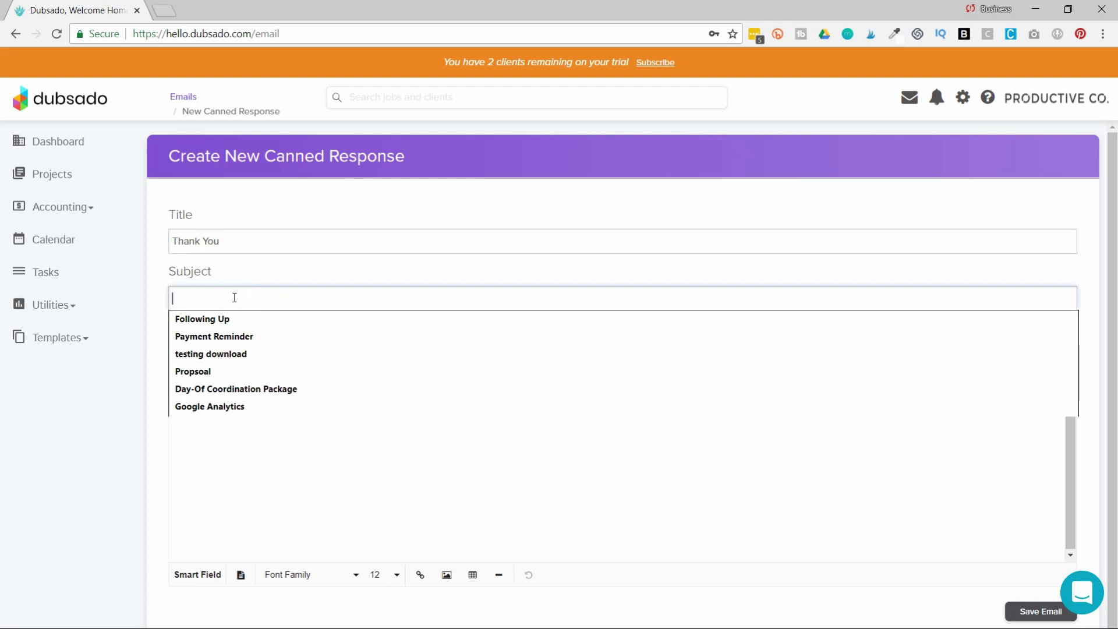
{"action": "type", "text": "Productive Co. - Thank You for Meeting with Me"}
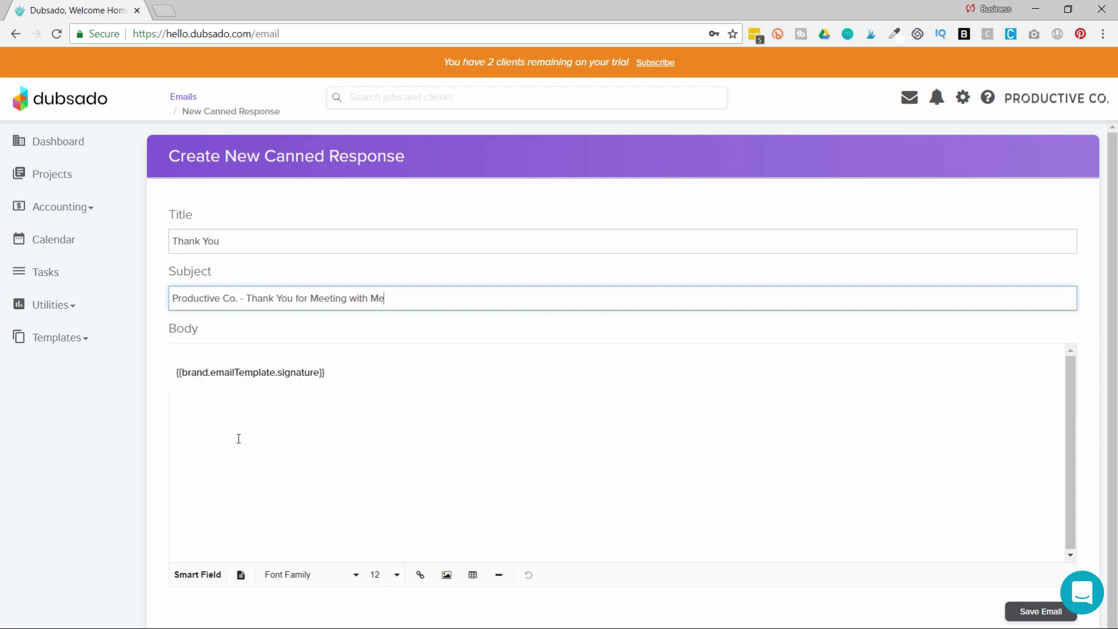
{"action": "left_click", "coordinate": [177, 348]}
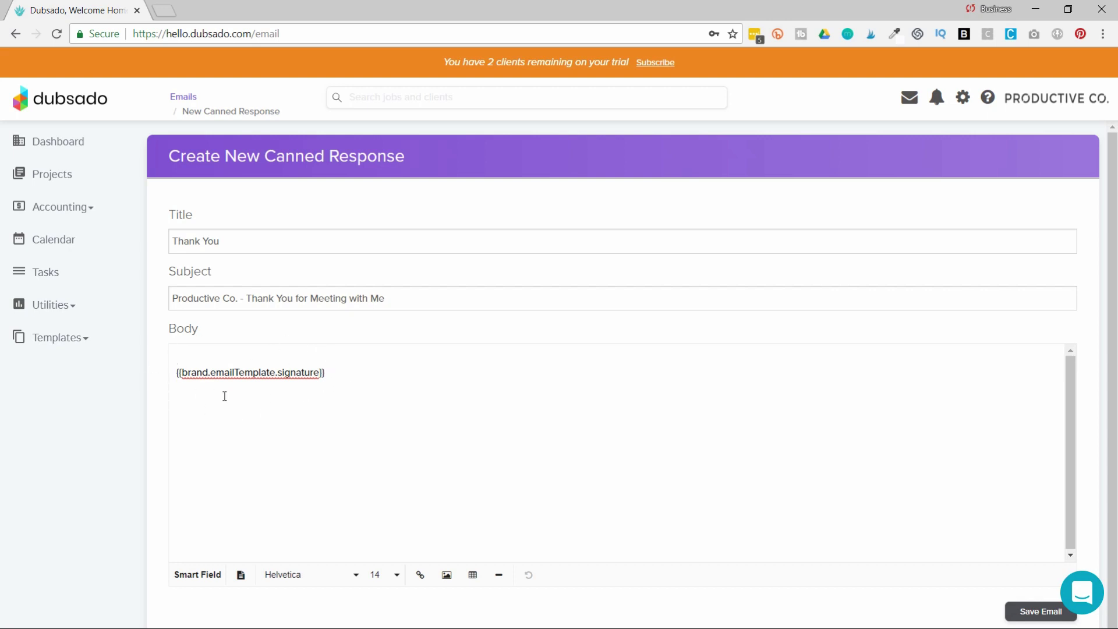
Step: Greet with 'Hi' plus the Client First Name smart field, then paste the body paragraphs
{"action": "type", "text": "Hi"}
{"action": "left_click", "coordinate": [203, 577]}
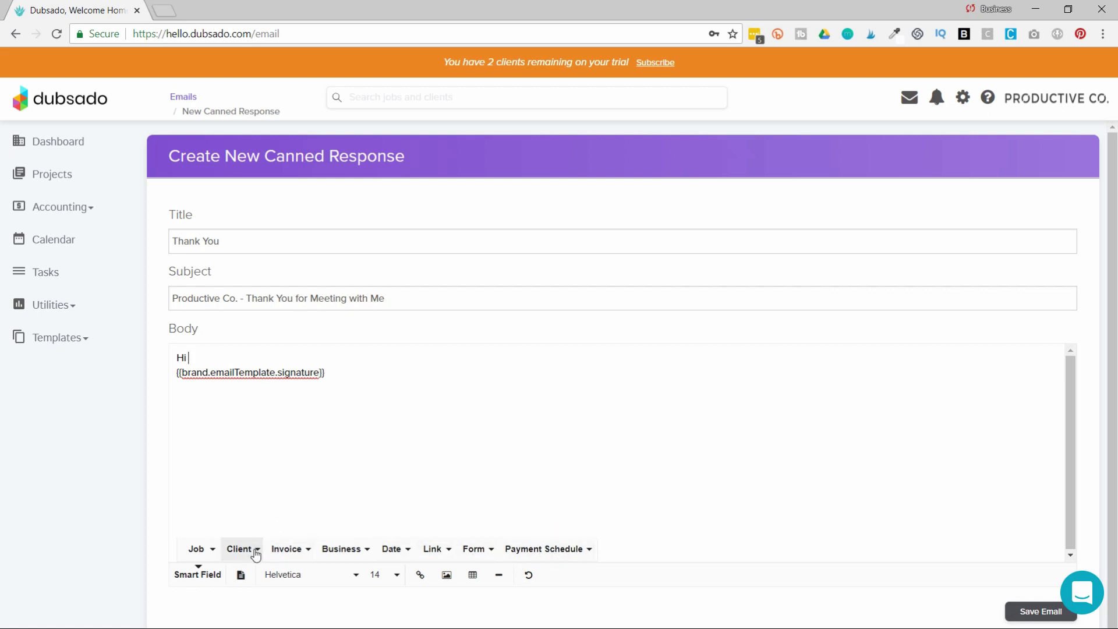
{"action": "left_click", "coordinate": [256, 551]}
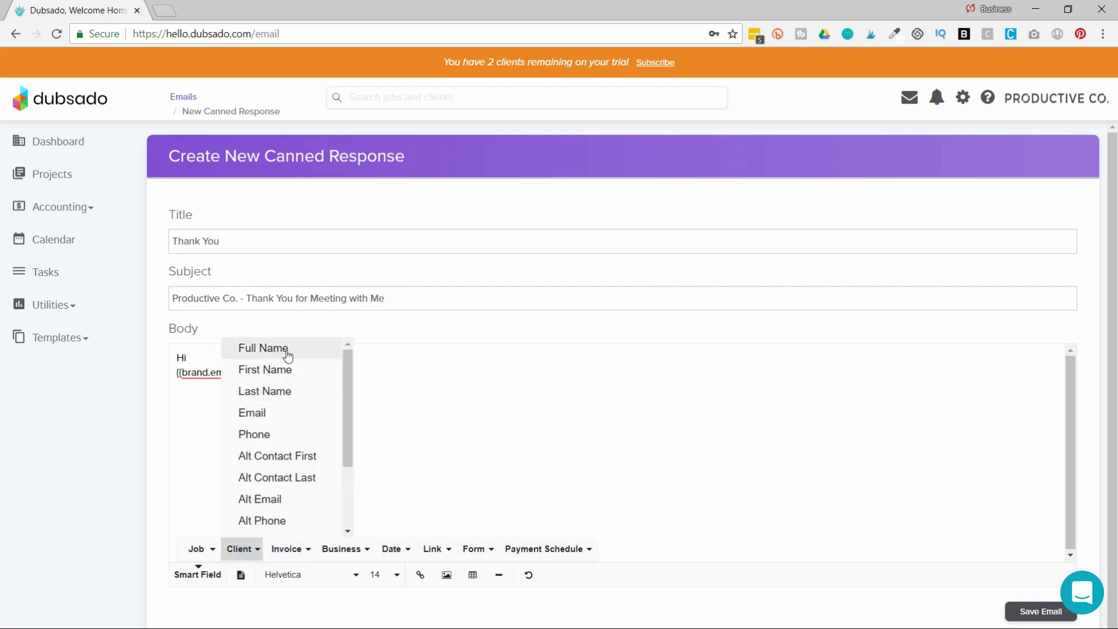
{"action": "left_click", "coordinate": [311, 379]}
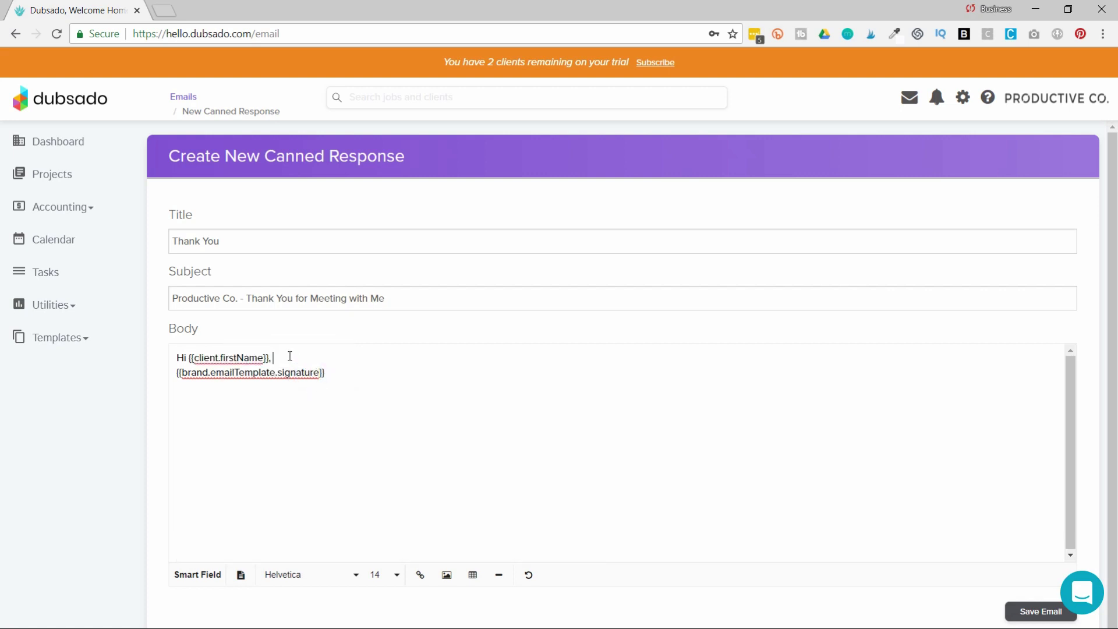
{"action": "key", "text": "Return"}
{"action": "key", "text": "Return"}
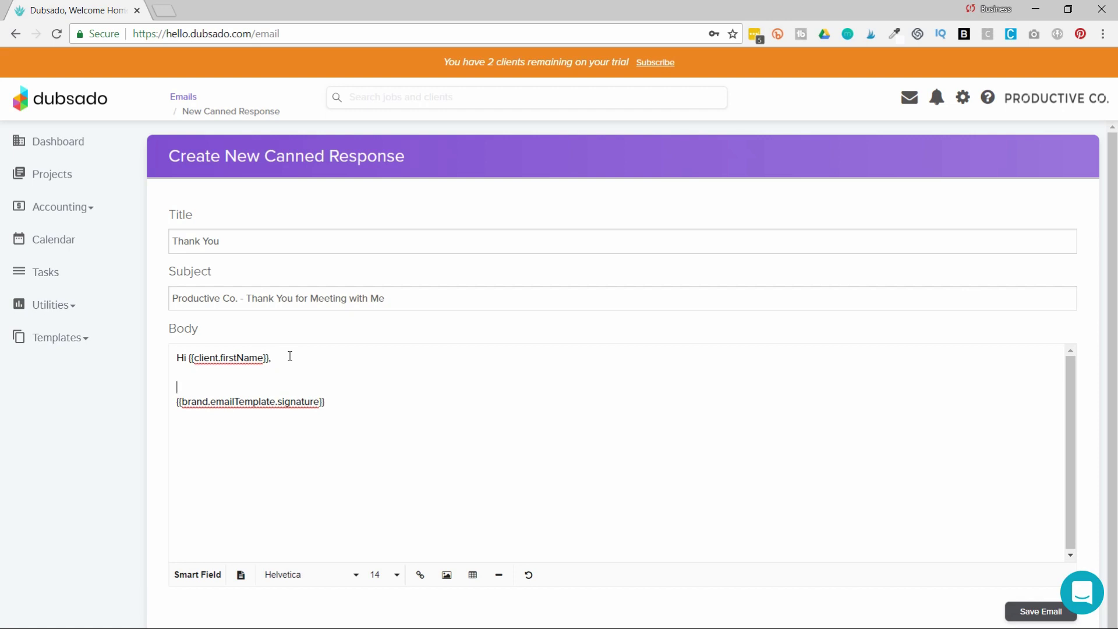
{"action": "key", "text": "ctrl+v"}
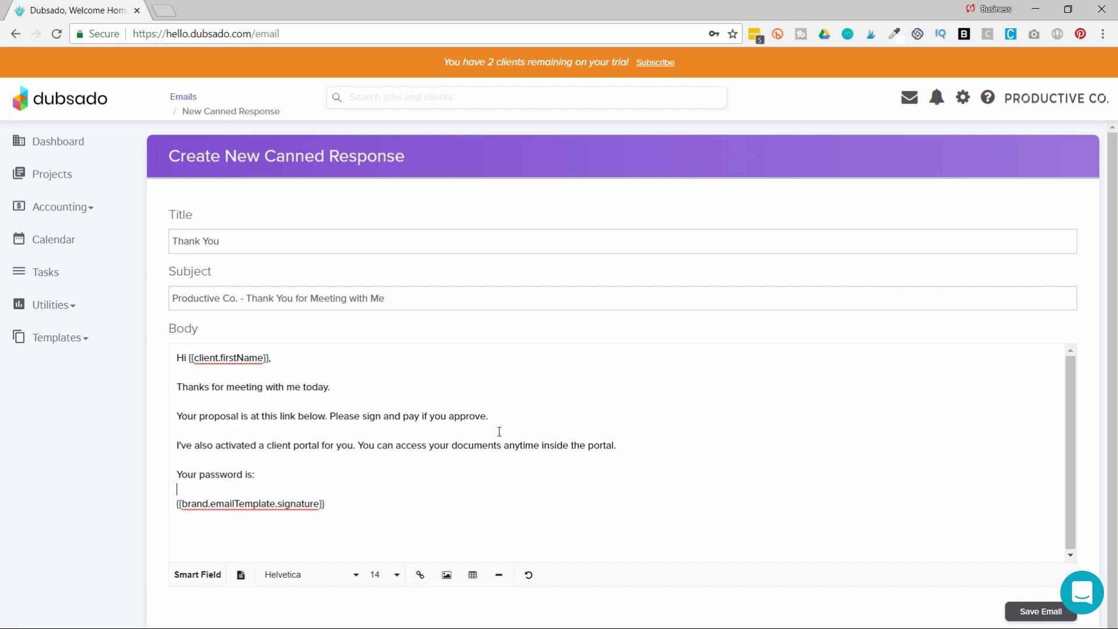
Step: Insert the Form Link smart field on a new line below the proposal sentence
{"action": "left_click", "coordinate": [499, 432]}
{"action": "key", "text": "Return"}
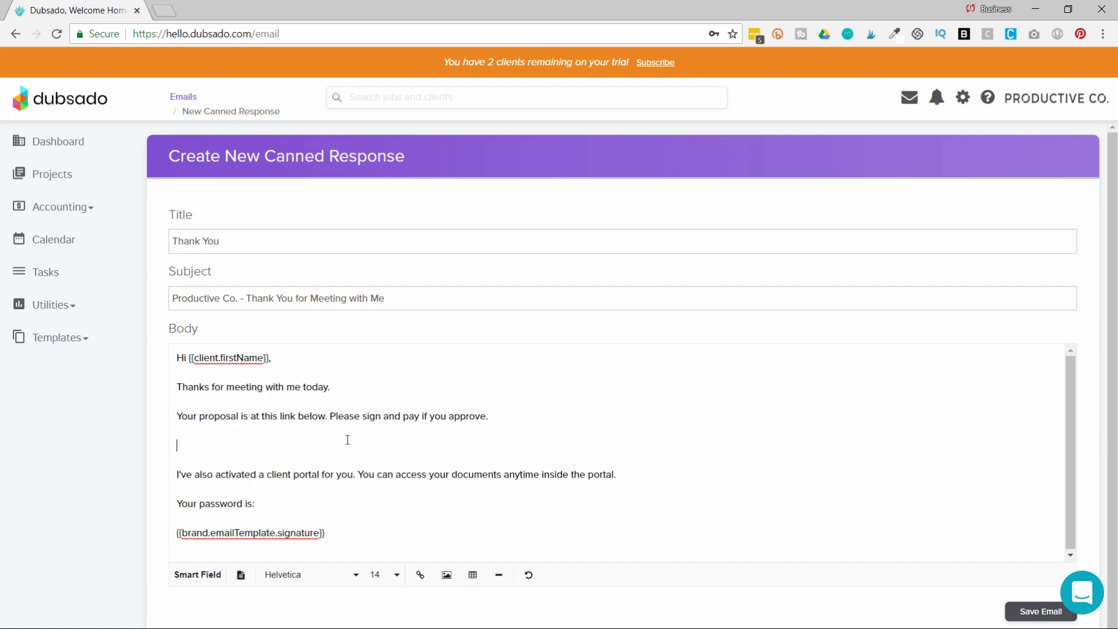
{"action": "left_click", "coordinate": [200, 575]}
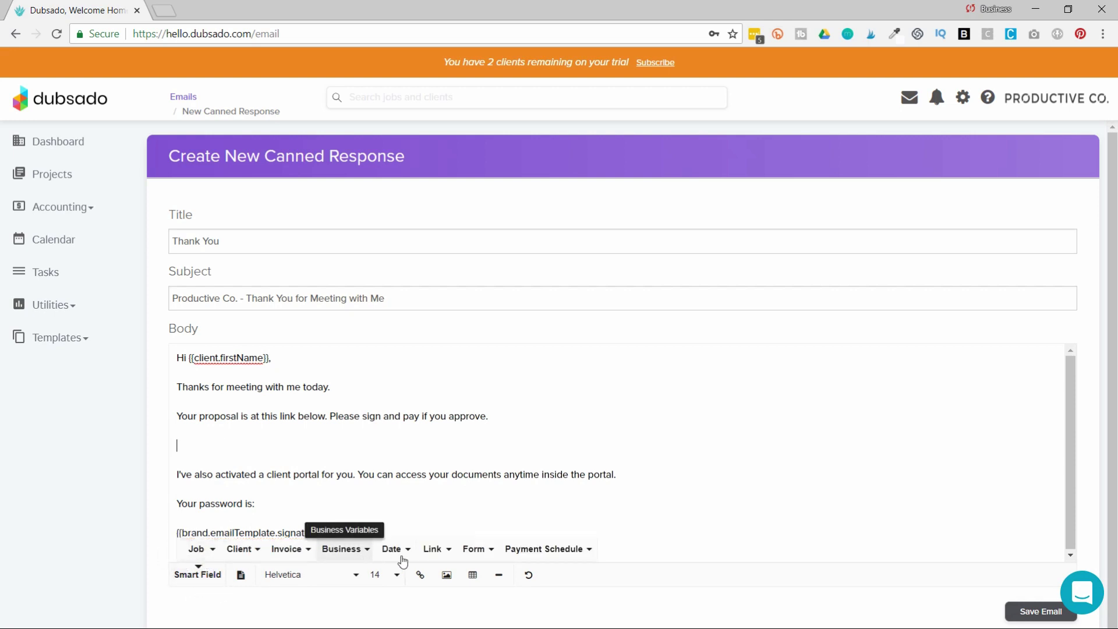
{"action": "left_click", "coordinate": [433, 547]}
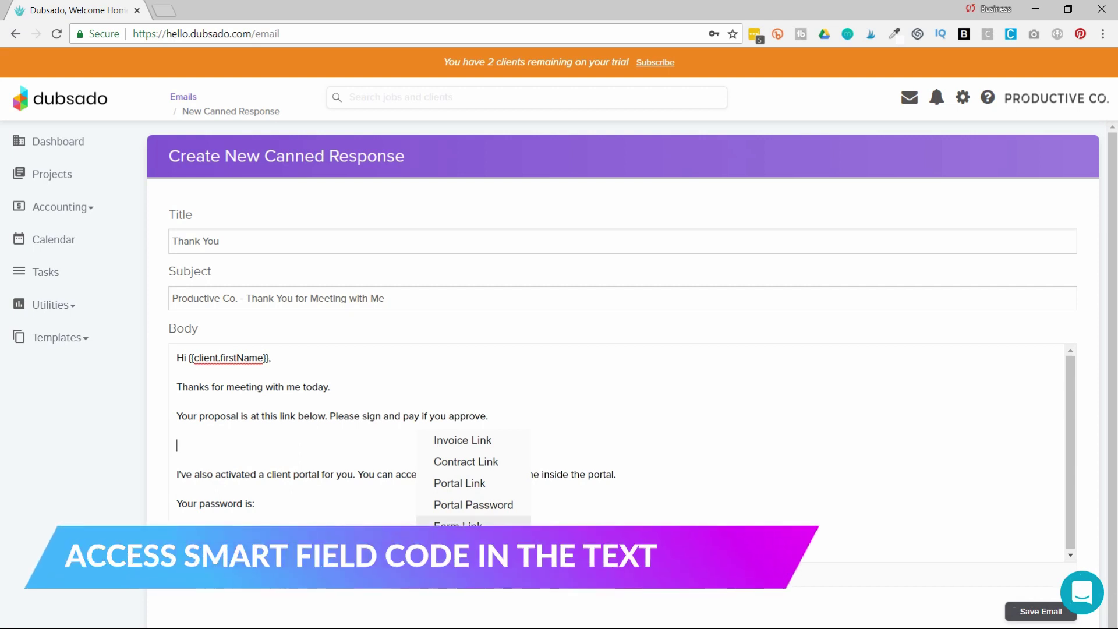
{"action": "left_click", "coordinate": [459, 524]}
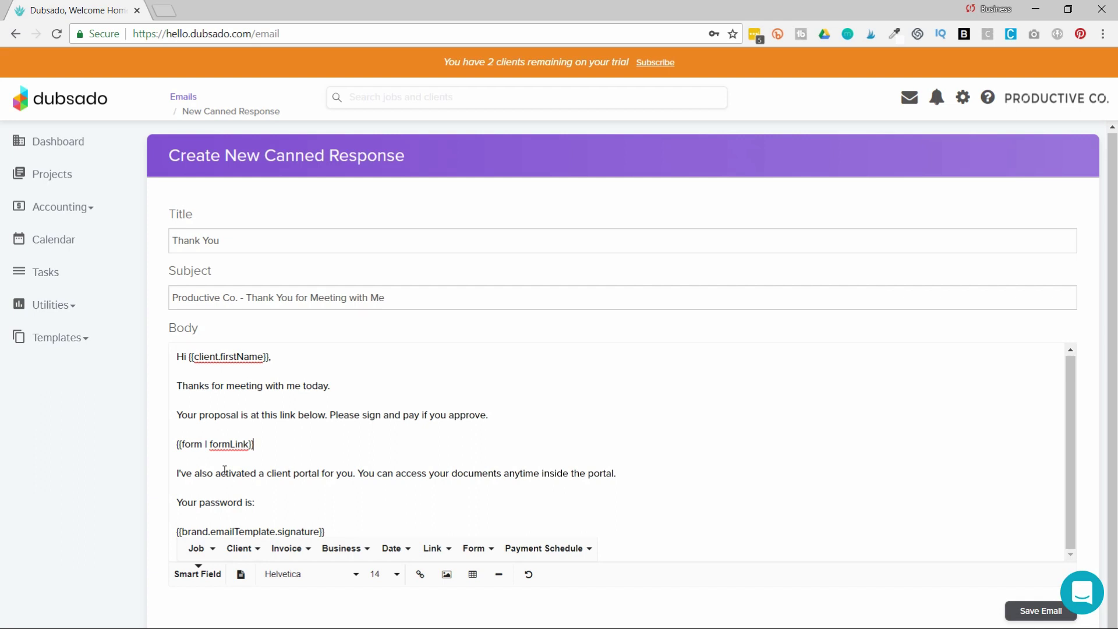
Step: Insert the Portal Link smart field on a new line below the portal sentence
{"action": "left_click", "coordinate": [662, 466]}
{"action": "key", "text": "Return"}
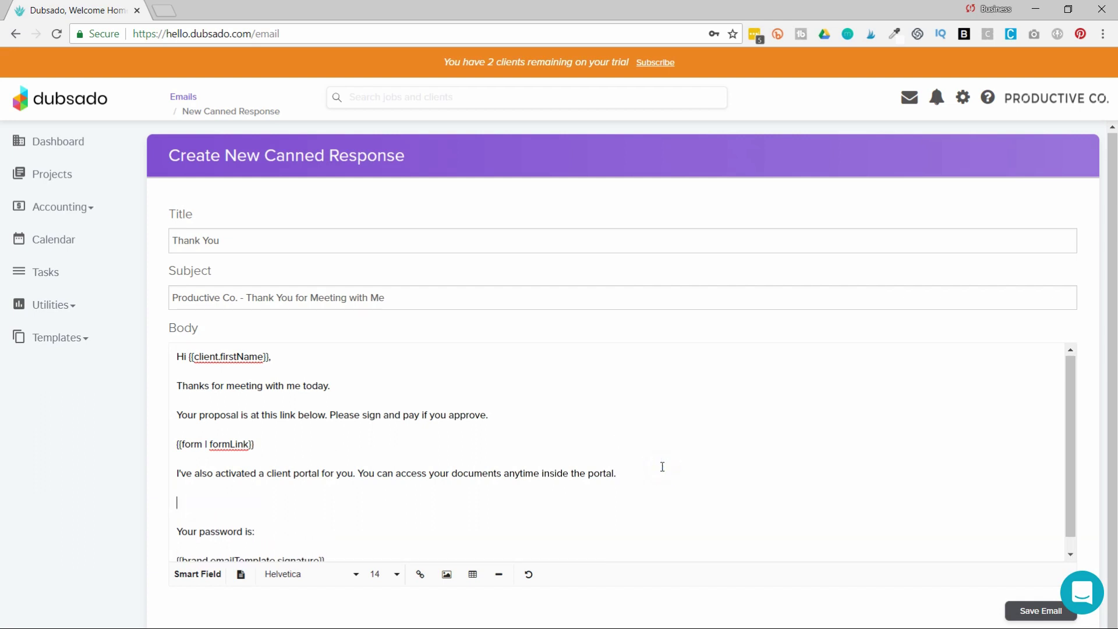
{"action": "left_click", "coordinate": [198, 574]}
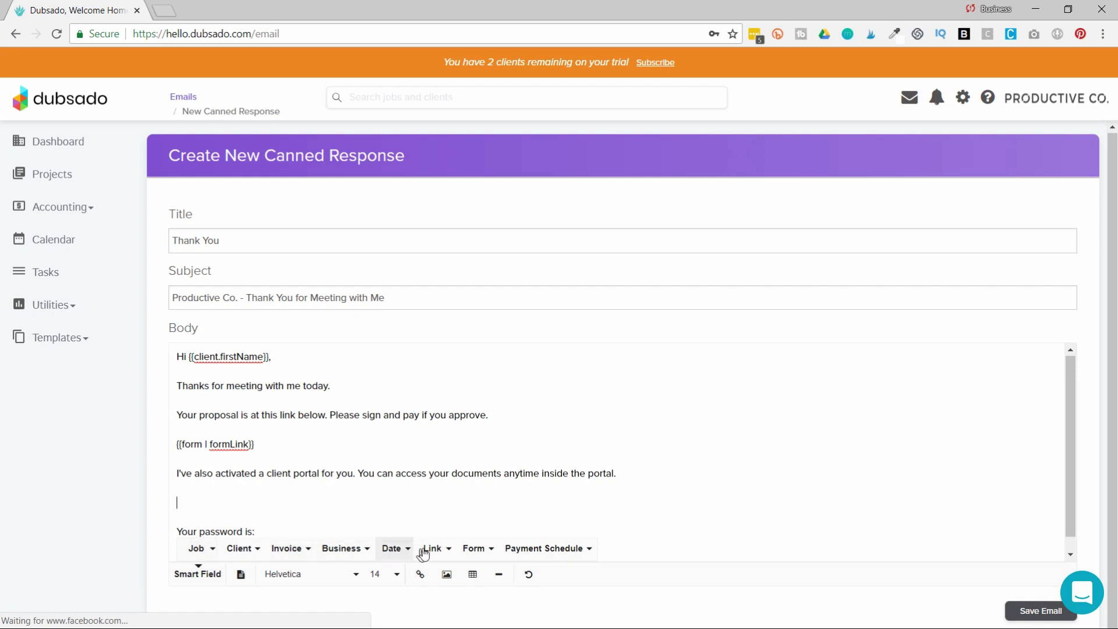
{"action": "left_click", "coordinate": [449, 550]}
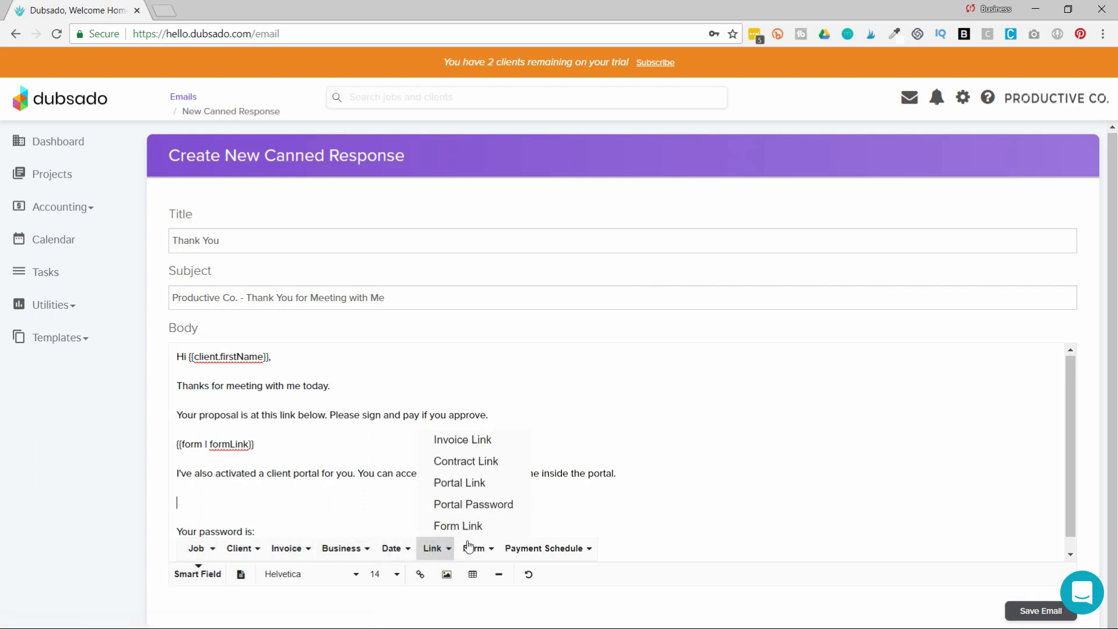
{"action": "left_click", "coordinate": [494, 484]}
Step: Add the Portal Password smart field after 'Your password is:'
{"action": "scroll", "coordinate": [293, 465], "scroll_direction": "down", "scroll_amount": 1}
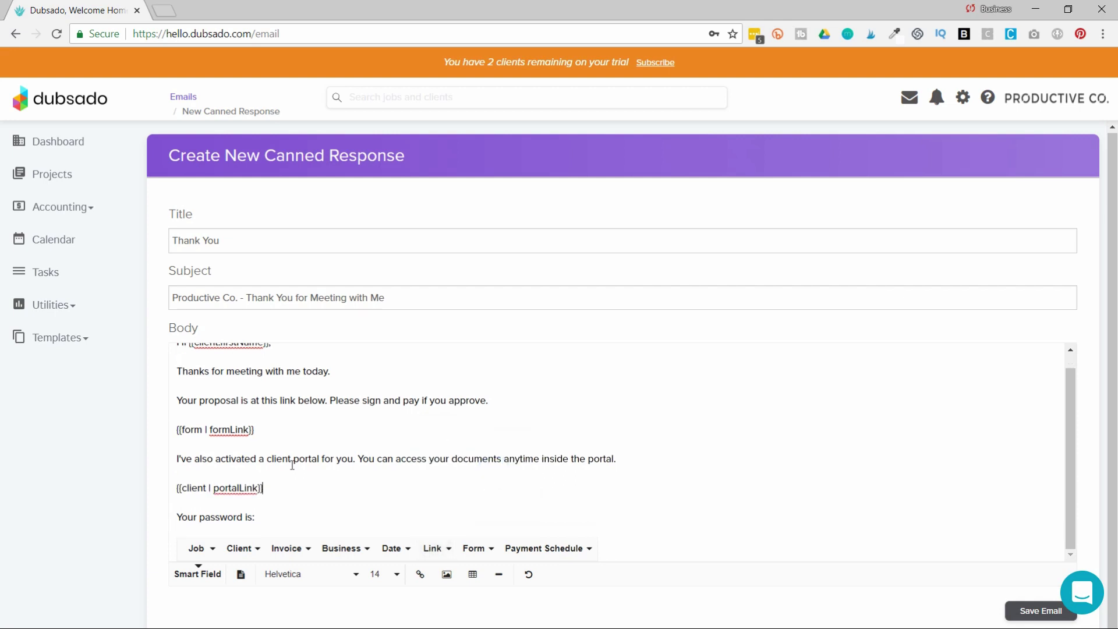
{"action": "left_click", "coordinate": [277, 520]}
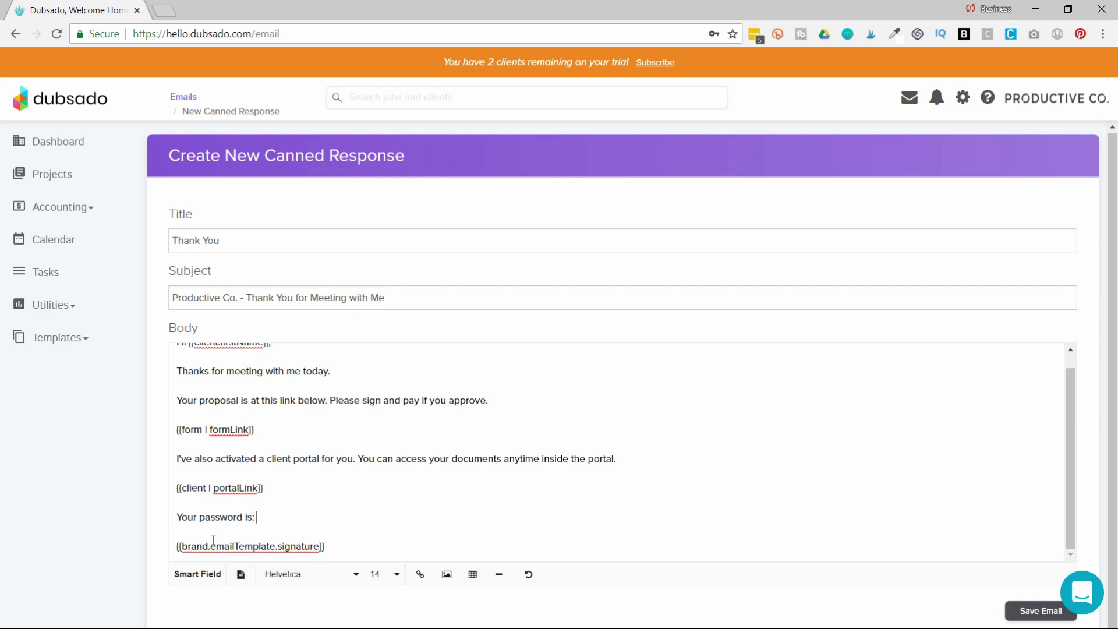
{"action": "left_click", "coordinate": [205, 578]}
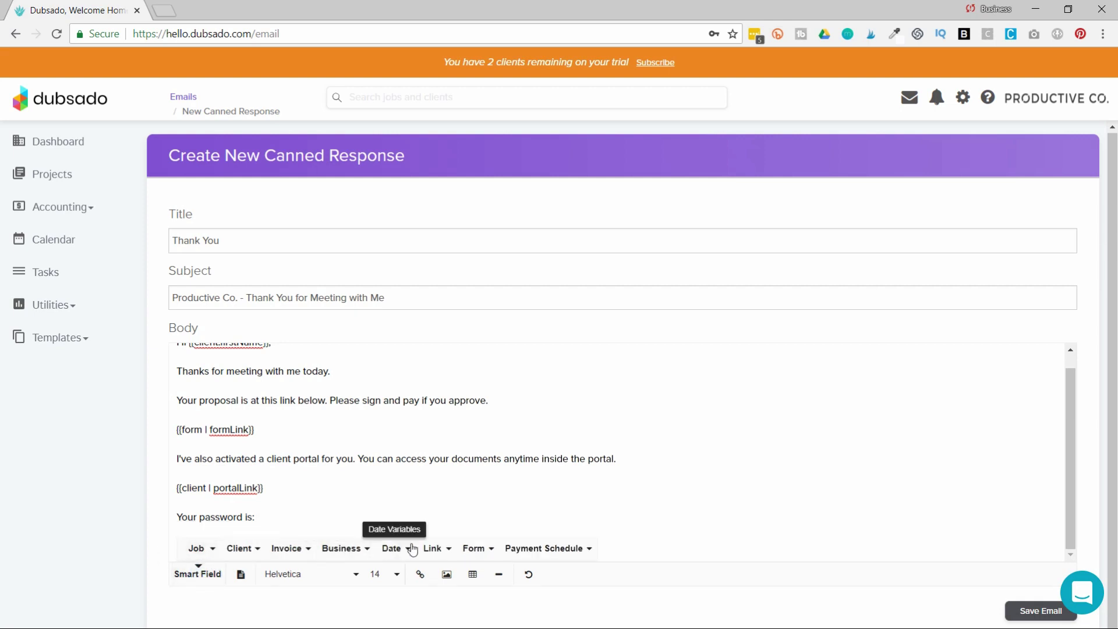
{"action": "left_click", "coordinate": [437, 549]}
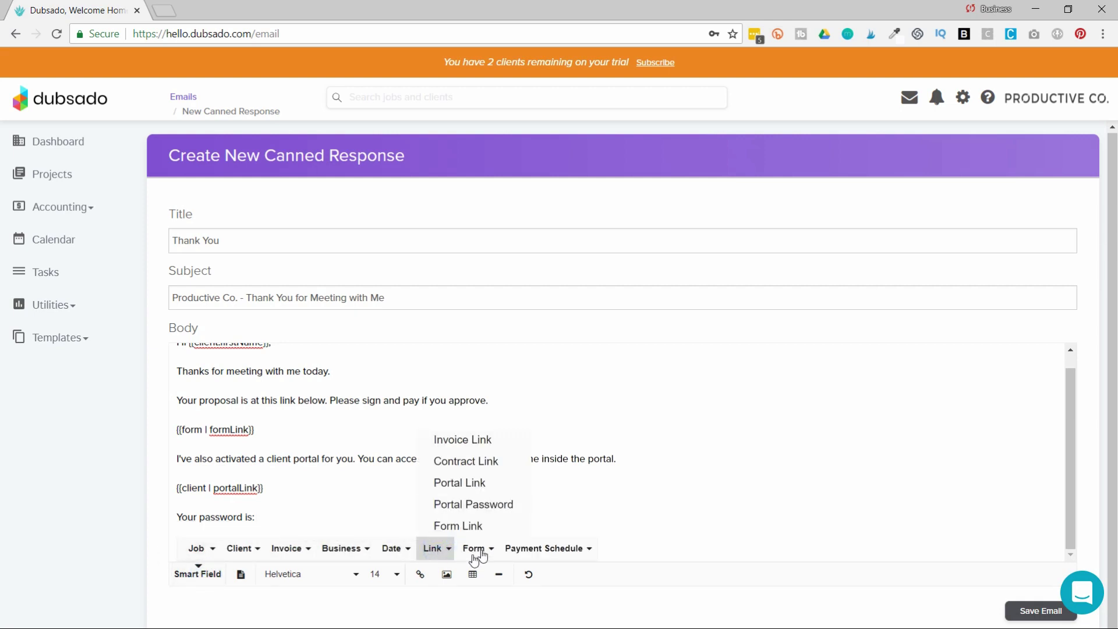
{"action": "left_click", "coordinate": [507, 503]}
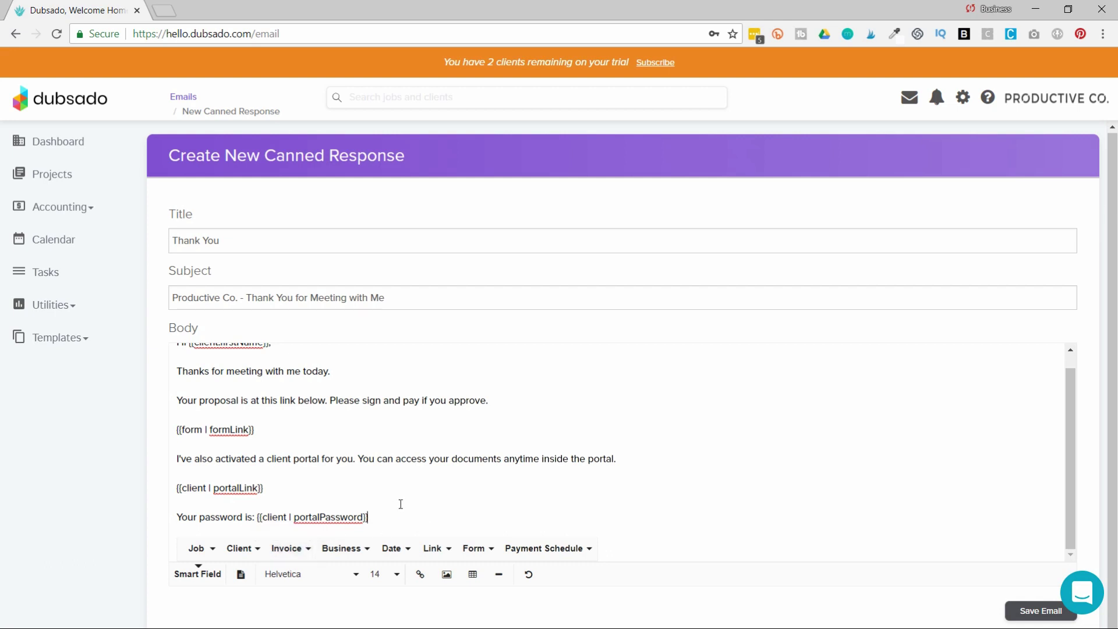
Step: Save the email with Save Email, getting the 'Canned response created' confirmation
{"action": "left_click_drag", "start_coordinate": [1074, 459], "coordinate": [1068, 494]}
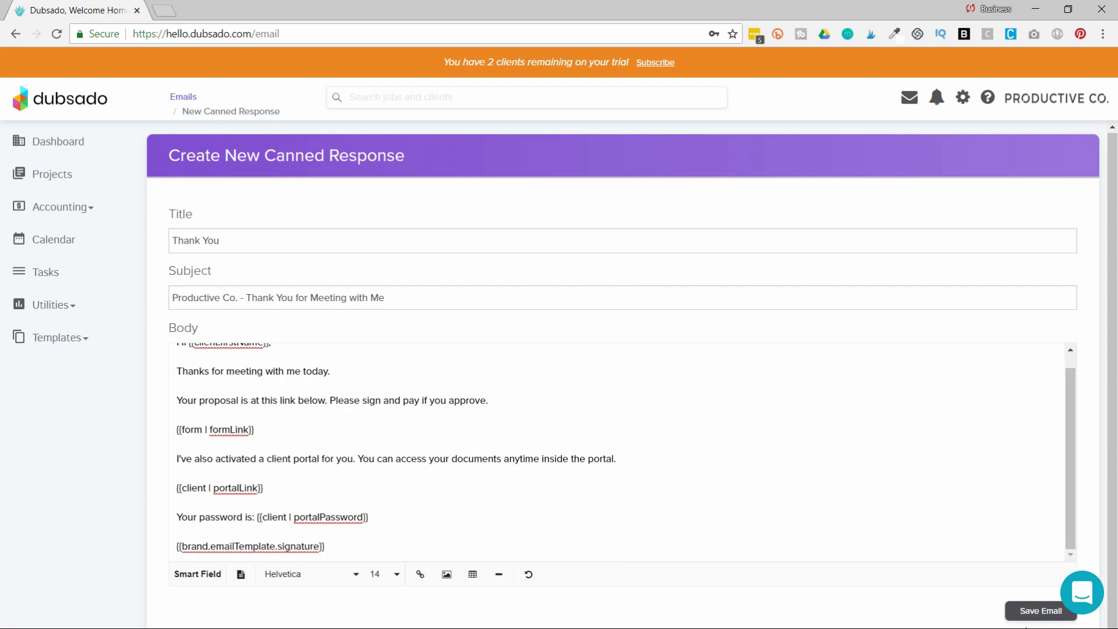
{"action": "left_click", "coordinate": [1037, 613]}
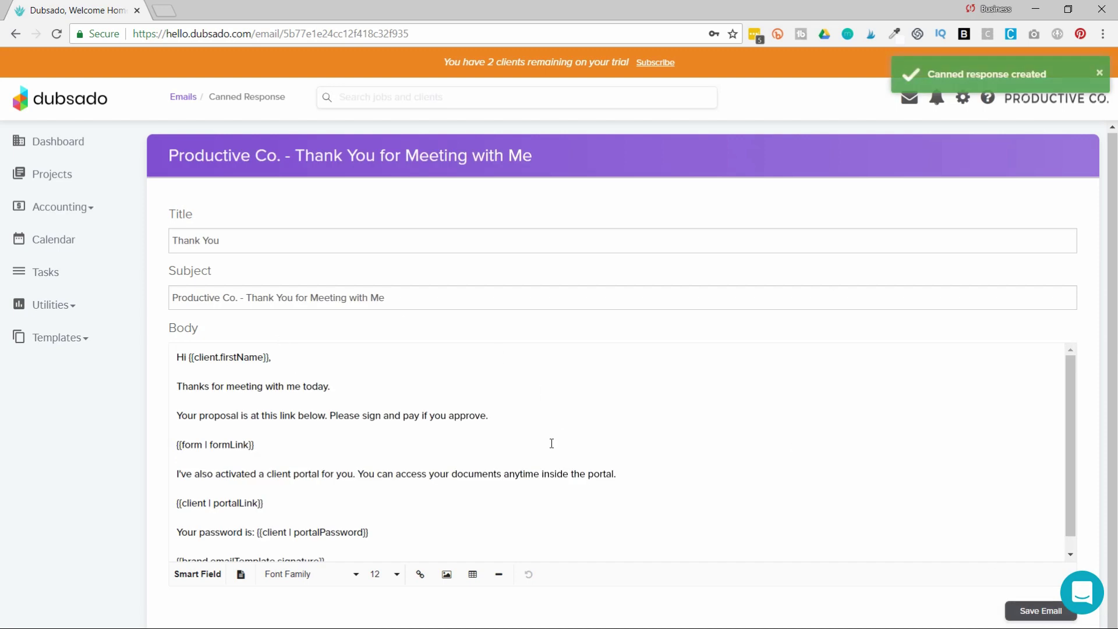
{"action": "left_click", "coordinate": [65, 337]}
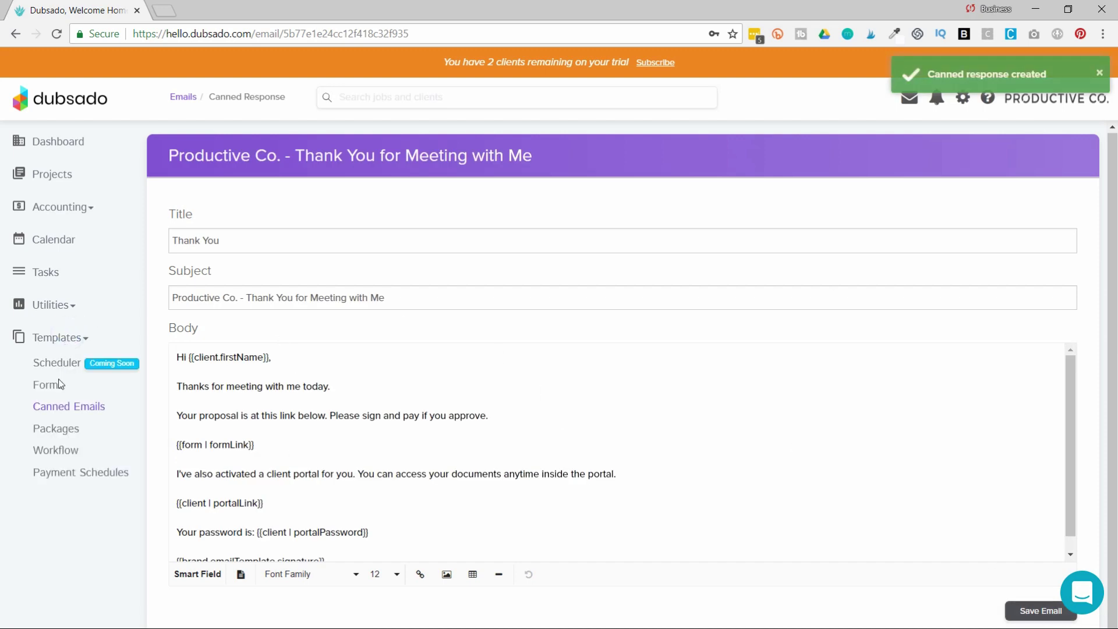